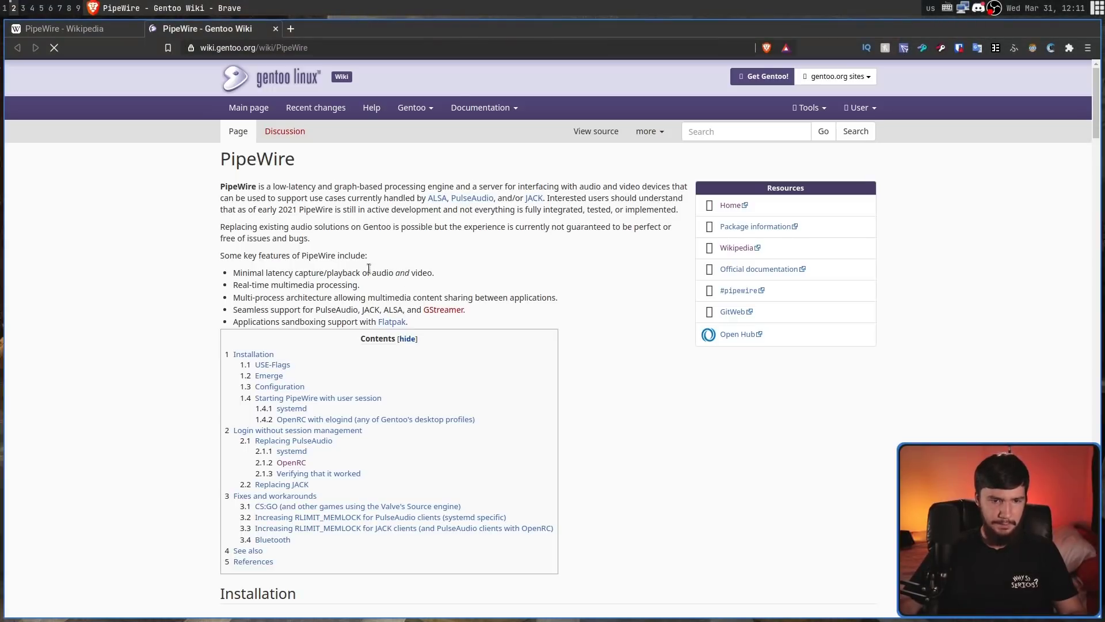
- Scroll to the Contents box and jump to the 2.1.2 OpenRC section of the PipeWire article
scroll(441, 320, "down", 1)
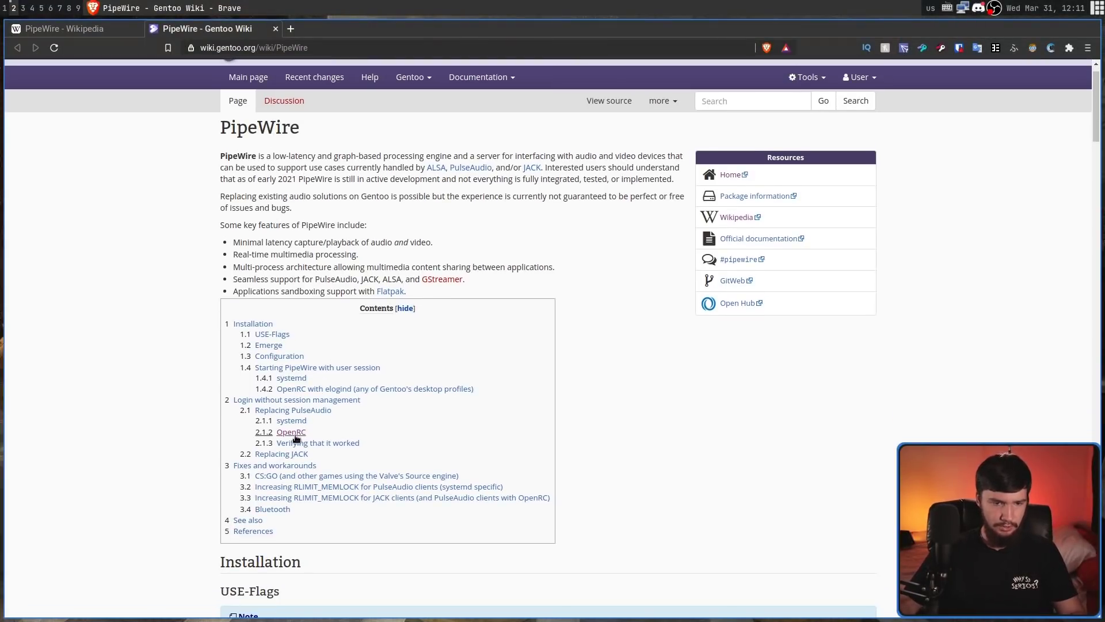
left_click(291, 432)
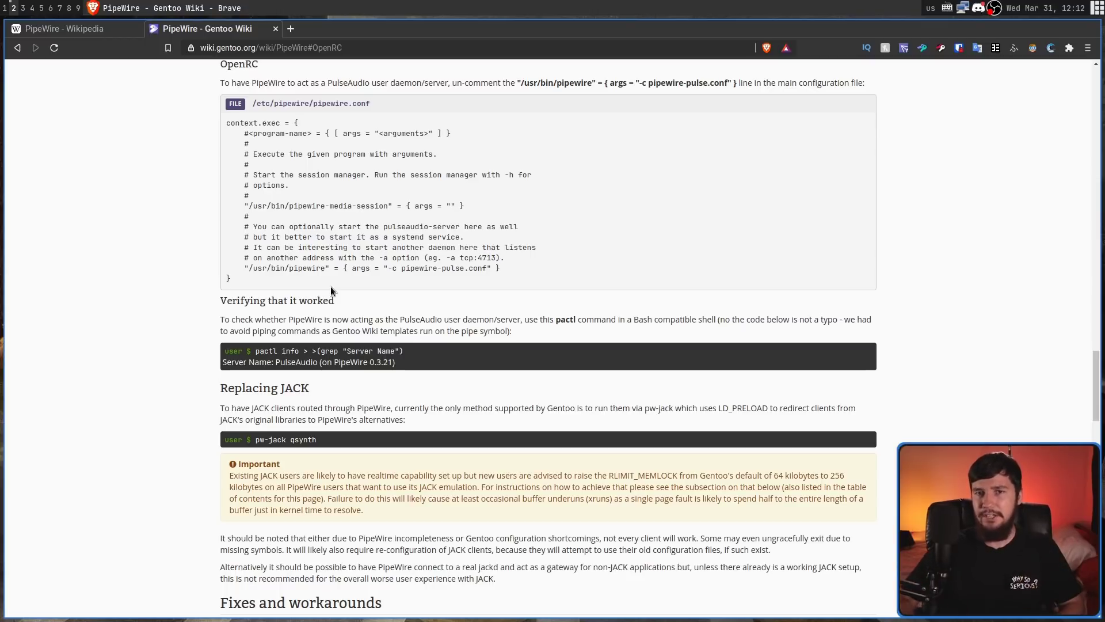
- Scroll up slightly to the systemctl mask step in the OpenRC section
scroll(331, 286, "up", 2)
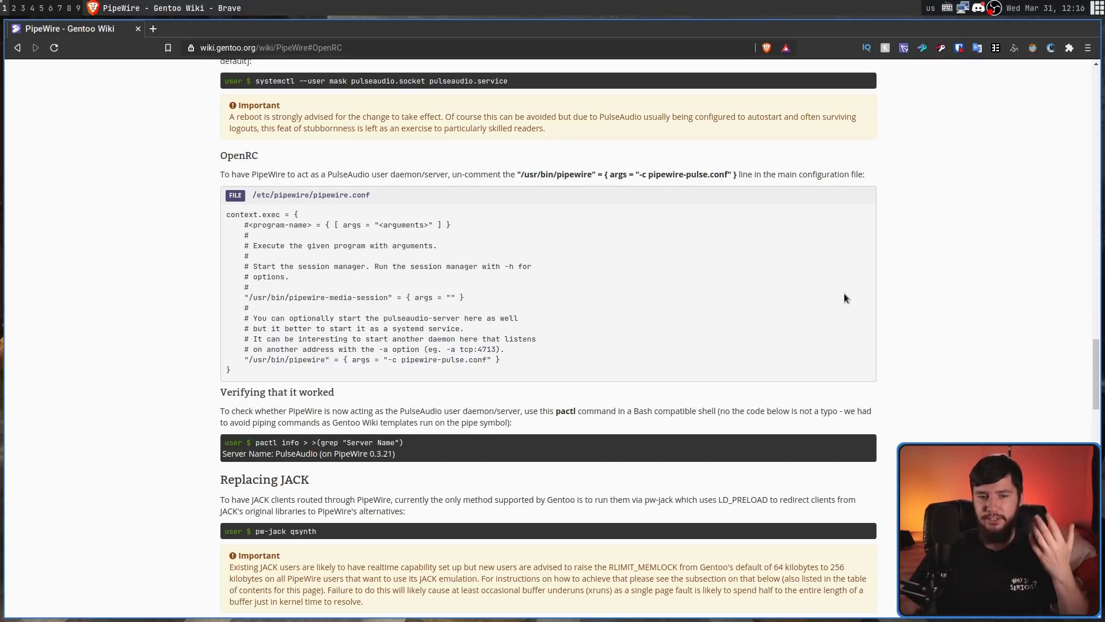
- Open pulsemixer beside the wiki and step between the Built-in Audio and Starship/Matisse outputs
key("super+F4")
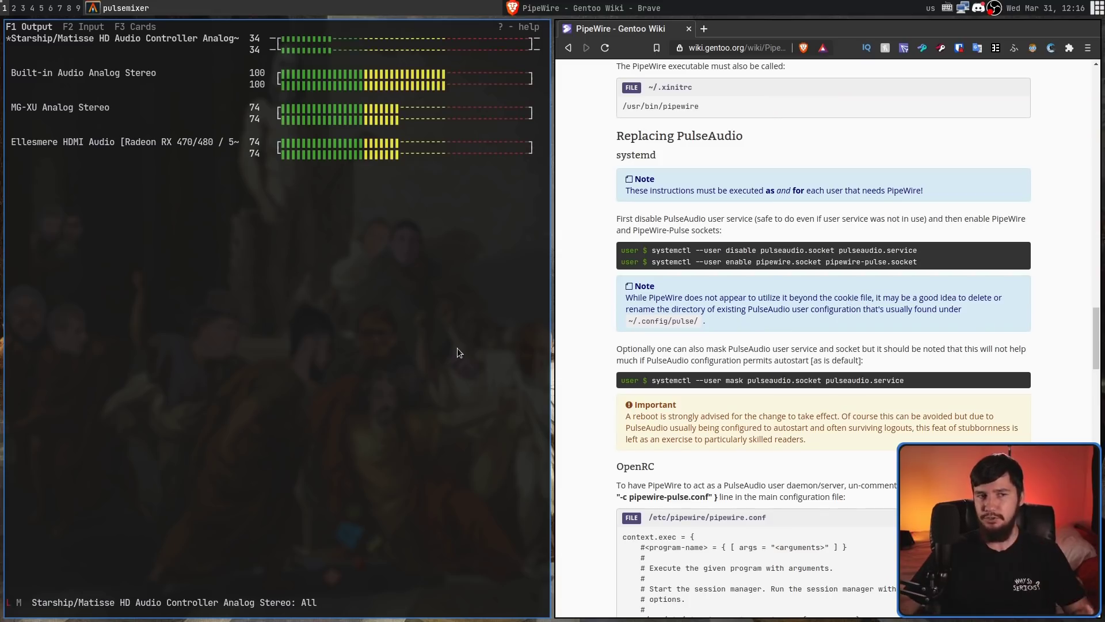
key("Down")
key("Up")
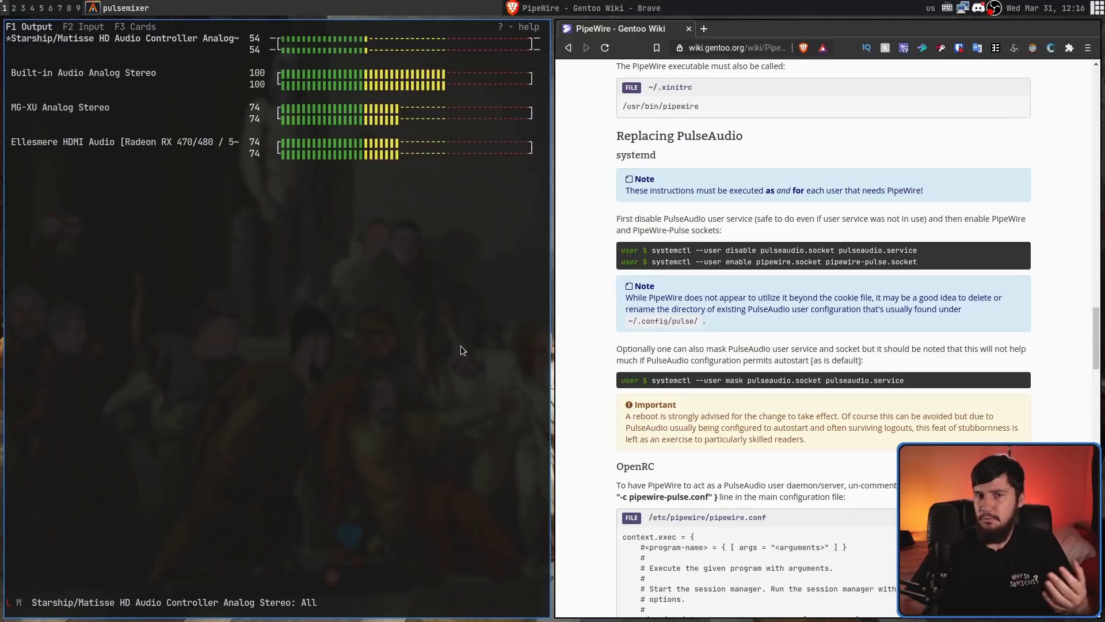
- Launch alsamixer in a new Alacritty window
key("super+Return")
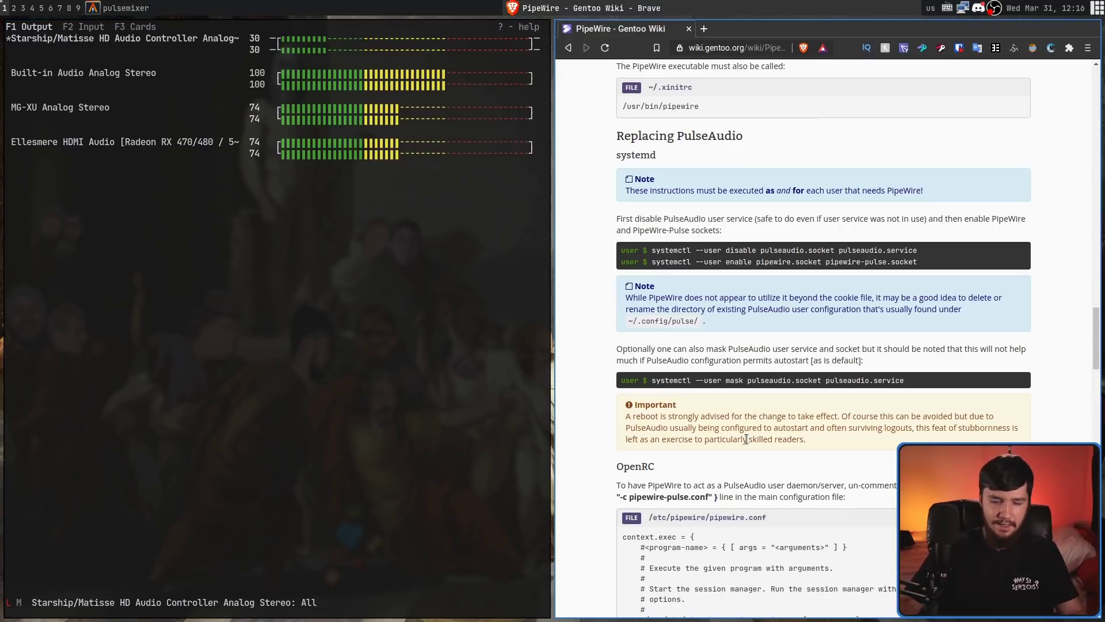
type("alsamixer")
key("Return")
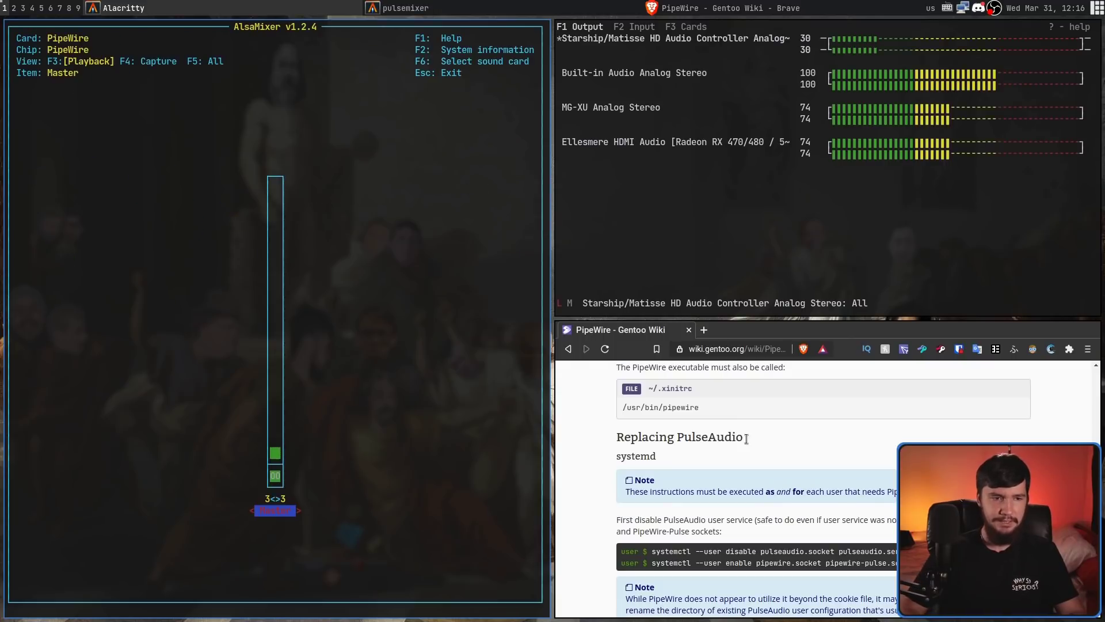
- Raise the PipeWire Master volume in AlsaMixer to 55<>55
key("Up")
key("Up")
key("Up")
key("Up")
key("Up")
key("Up")
key("Up")
key("Up")
key("Up")
key("Up")
key("Up")
key("Up")
key("Up")
key("Up")
key("Up")
key("Up")
key("Up")
key("Up")
key("Up")
key("Up")
key("Up")
key("Up")
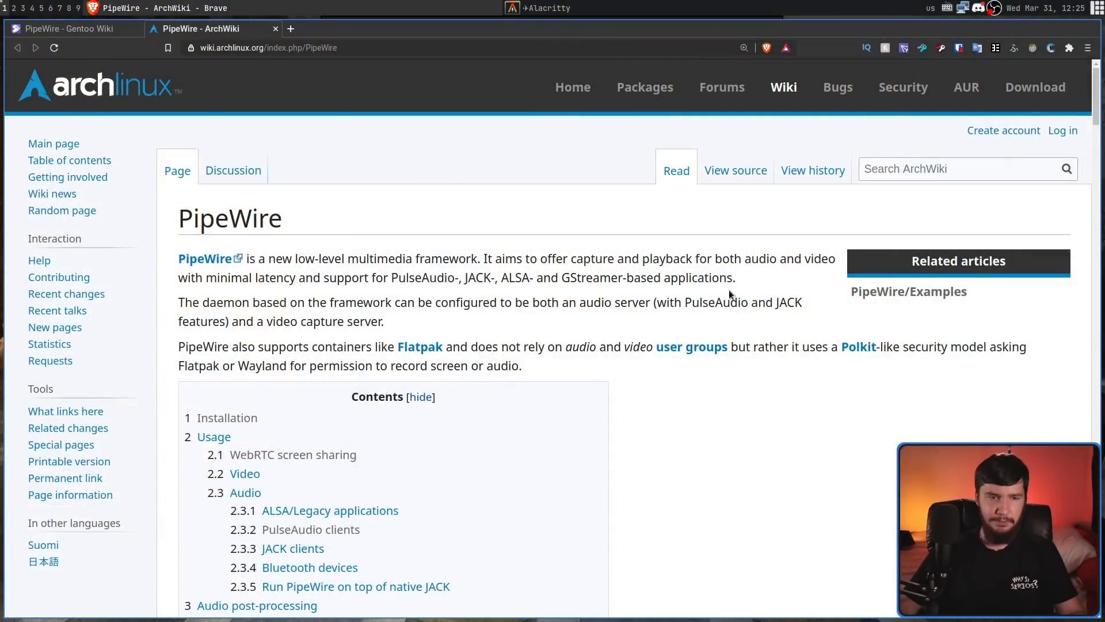
- Jump to the Troubleshooting section and browse the Bluetooth codec and 'No devices detected' advice
scroll(748, 309, "down", 6)
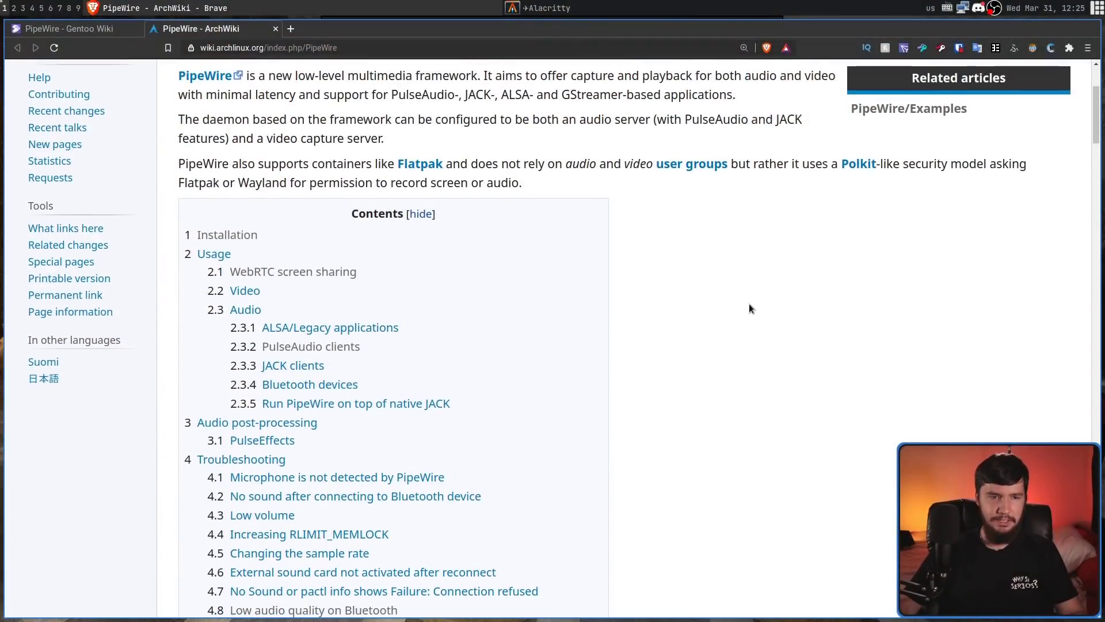
left_click(238, 279)
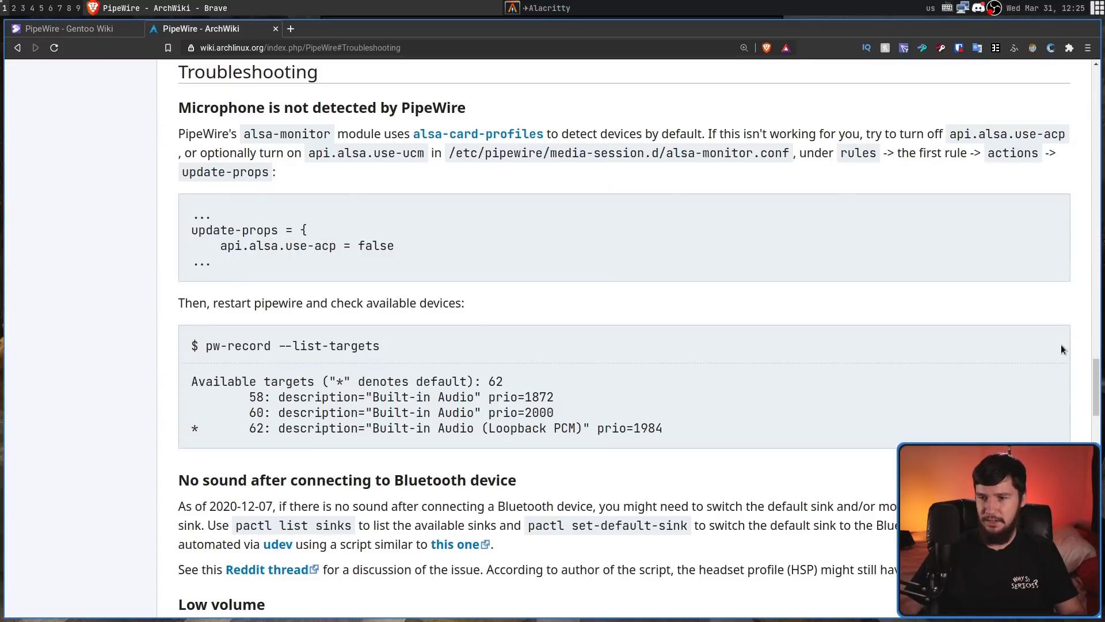
scroll(1061, 349, "down", 20)
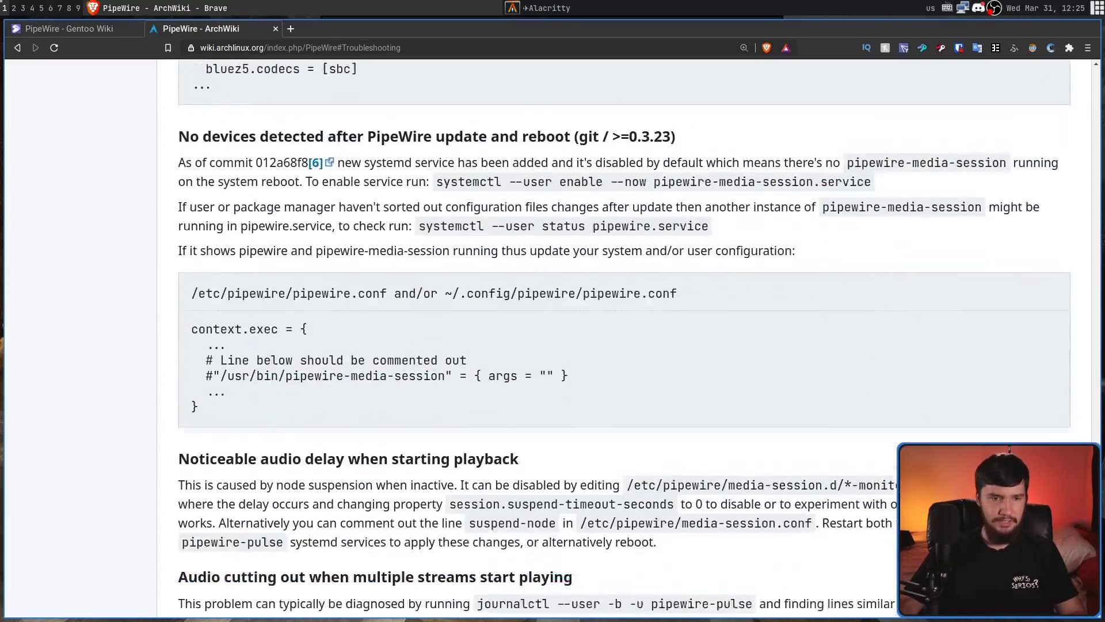
scroll(613, 339, "down", 7)
scroll(613, 338, "up", 10)
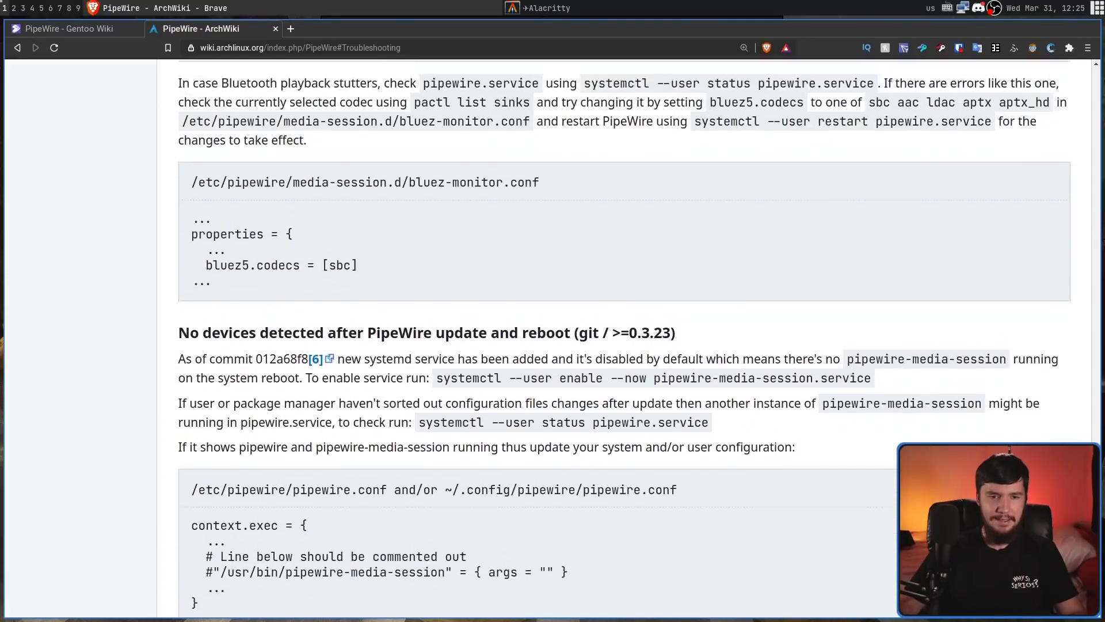
scroll(1103, 483, "up", 5)
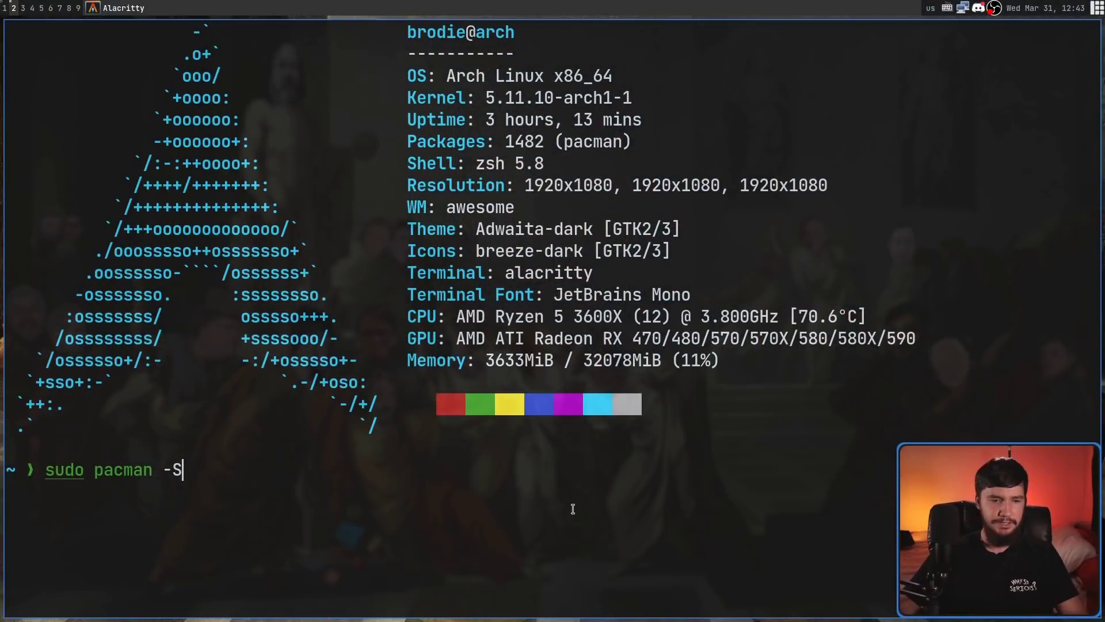
- Enter the pacman install of pipewire, pipewire-alsa and pipewire-pulse, removing pipewire-jack
type("pipewire")
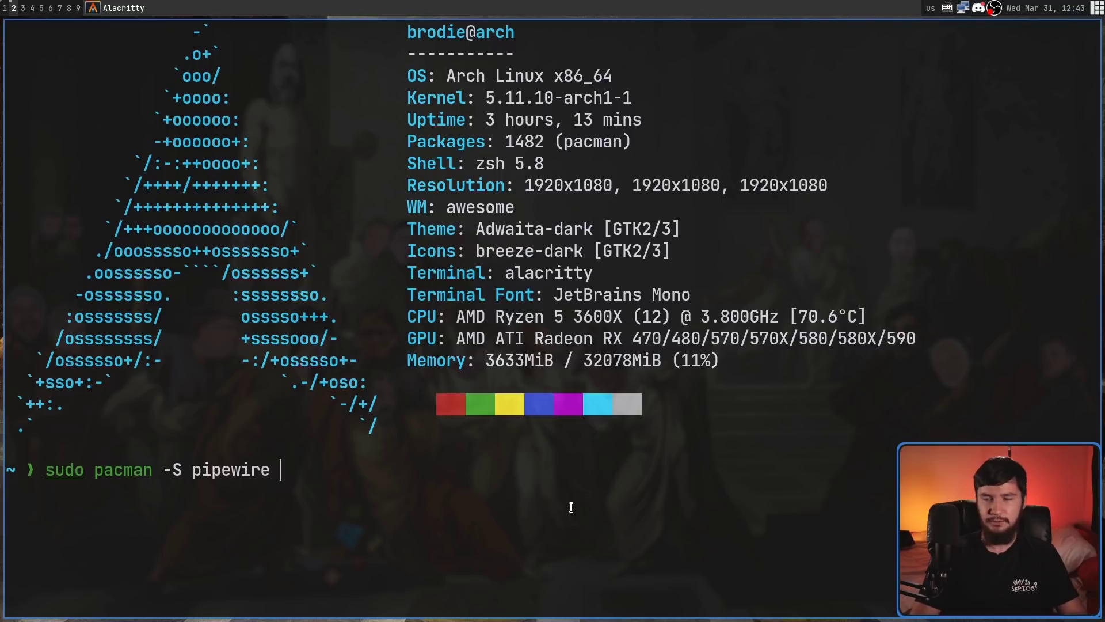
type(" pipewire-alsa pipewire-pul")
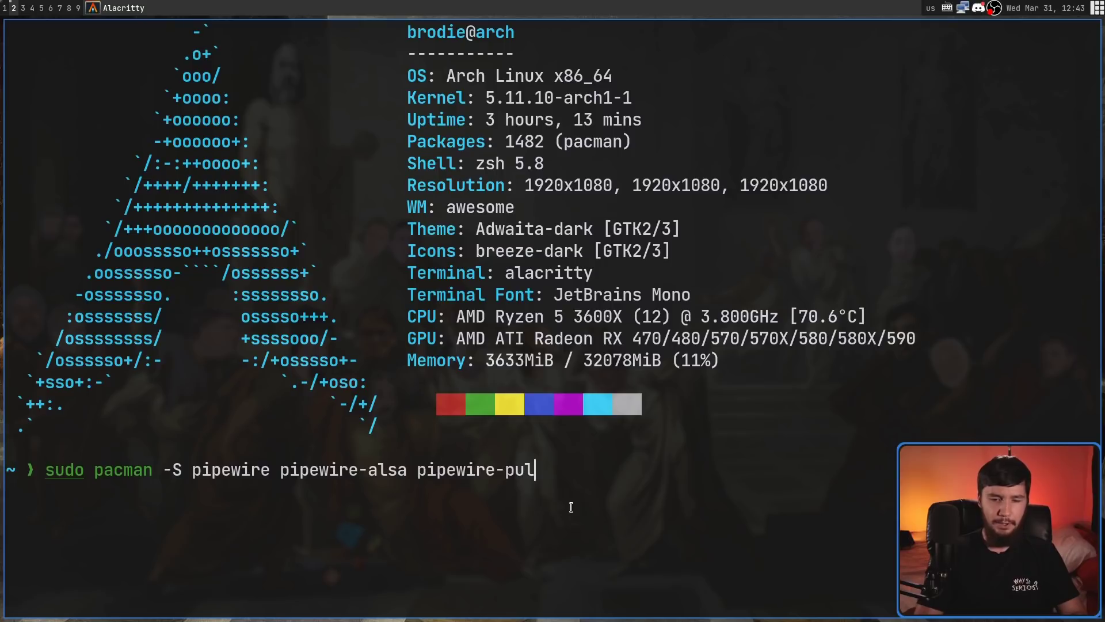
type("se pipewire-jac")
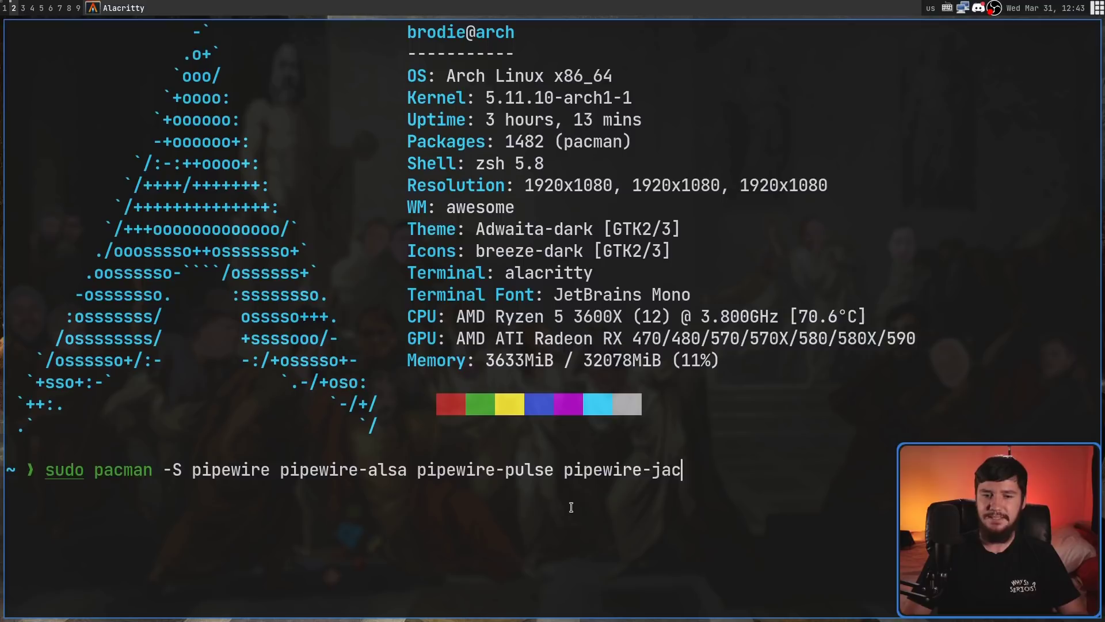
key("BackSpace")
key("BackSpace")
key("BackSpace")
key("BackSpace")
key("BackSpace")
key("BackSpace")
key("BackSpace")
key("BackSpace")
key("BackSpace")
key("BackSpace")
key("BackSpace")
key("BackSpace")
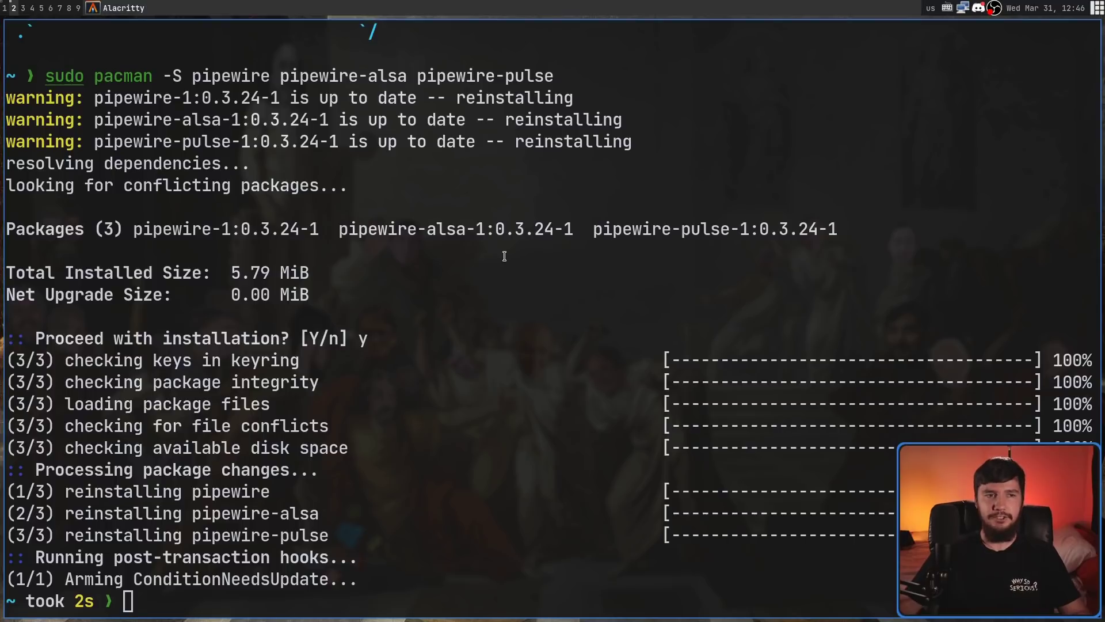
key("super+1")
- Select the pipewire-pulse.socket name in ArchWiki's PulseAudio clients section, then return to the terminal
left_click_drag(333, 126, 181, 129)
left_click(188, 127)
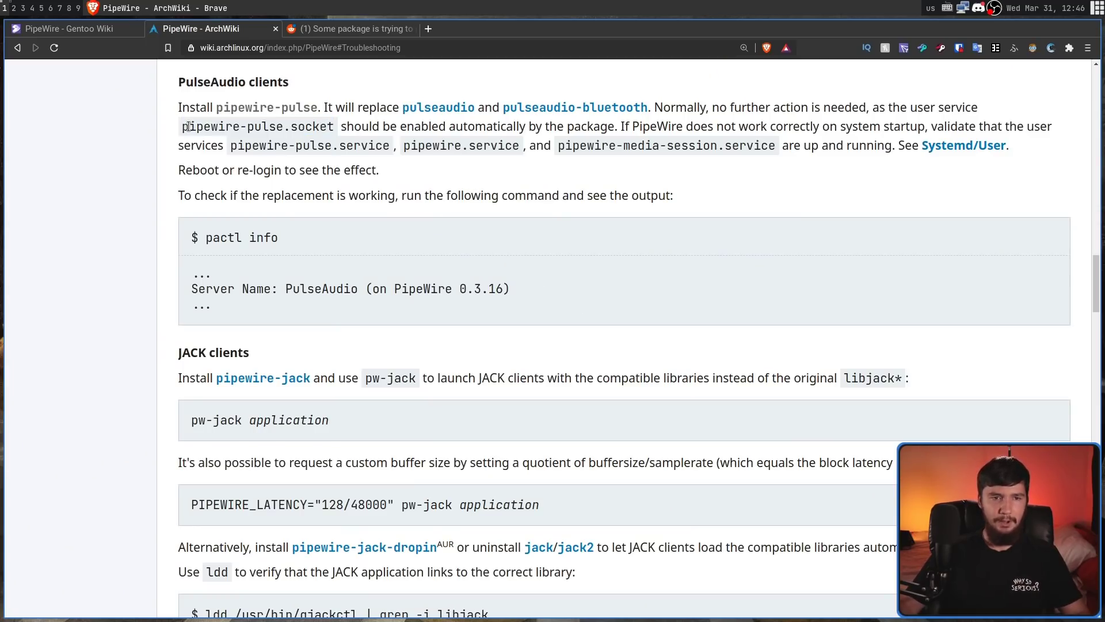
left_click_drag(280, 127, 334, 128)
left_click(364, 138)
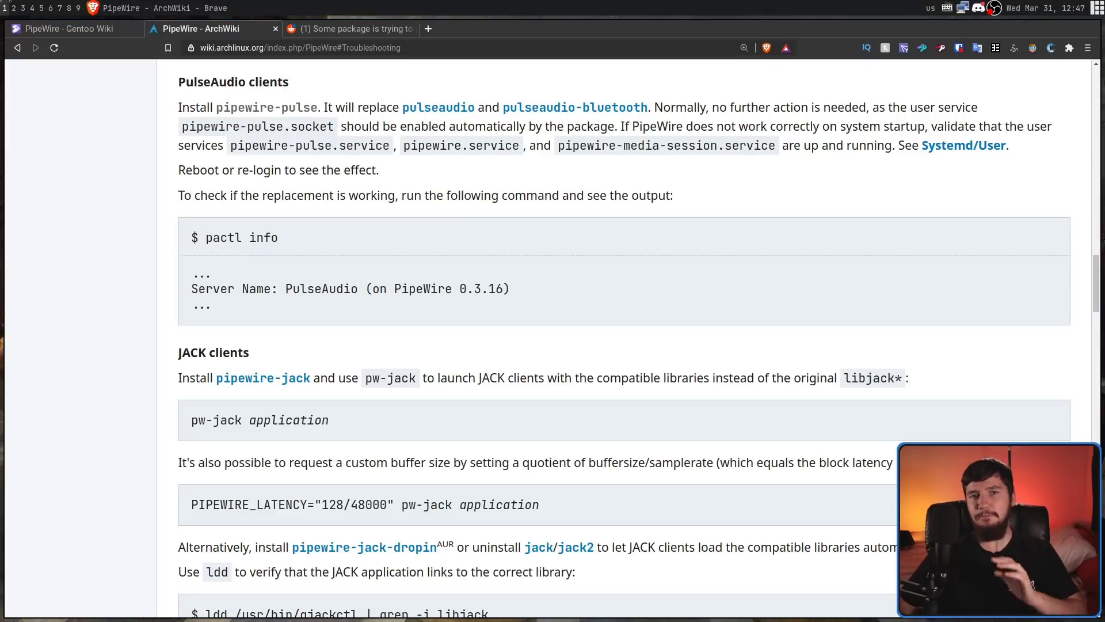
key("super+2")
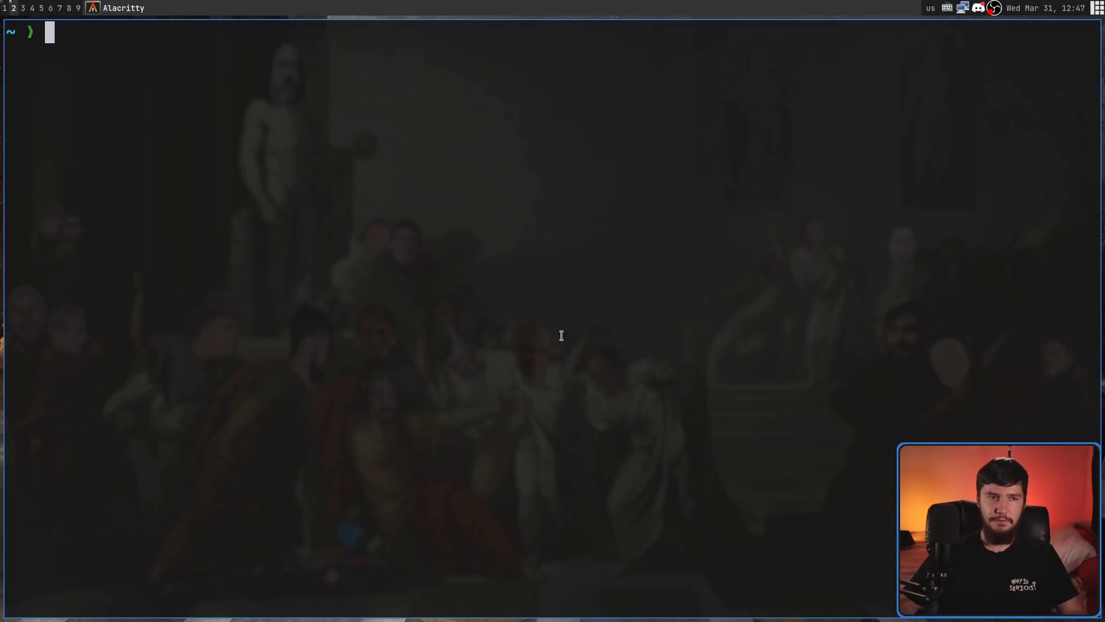
- Run pactl info and highlight the Server Name line reading PulseAudio (on PipeWire 0.3.24)
type("pactl info")
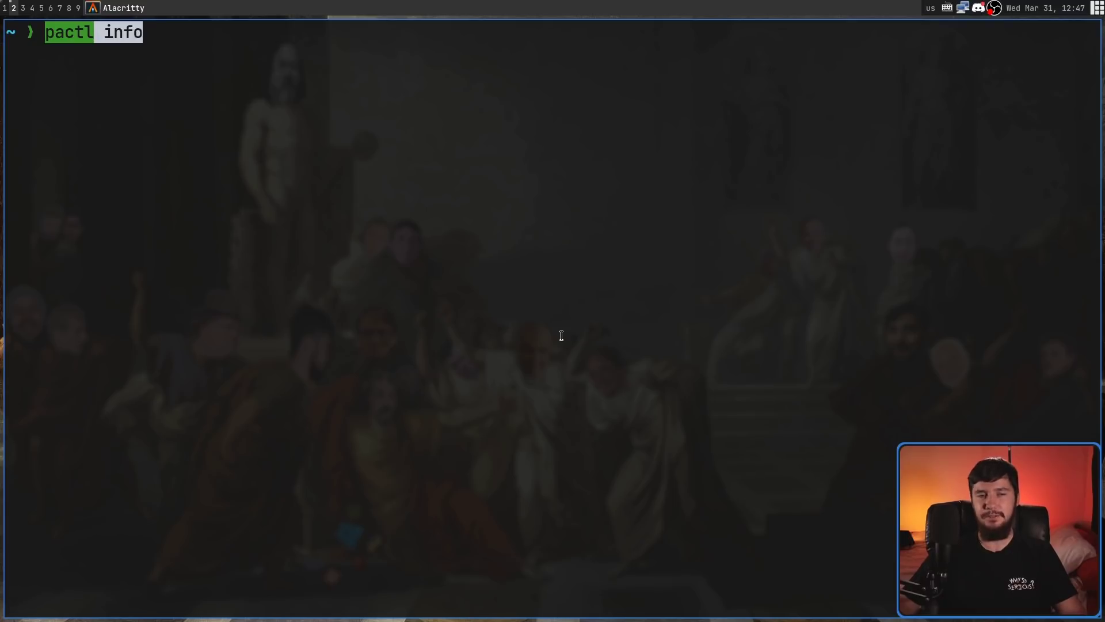
key("Return")
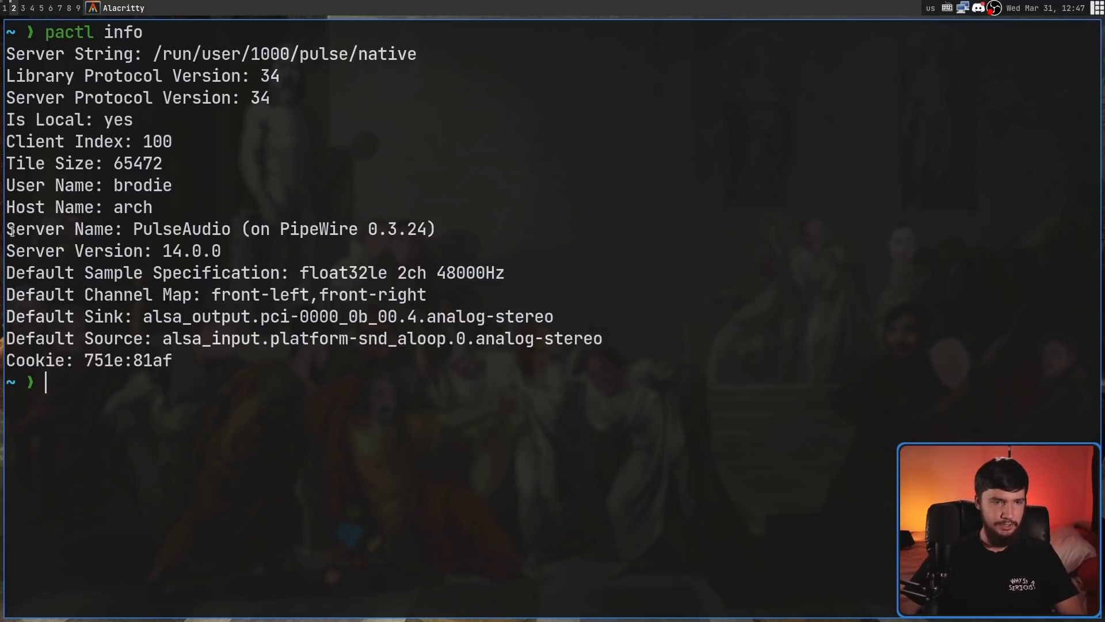
left_click_drag(134, 229, 433, 229)
left_click(433, 229)
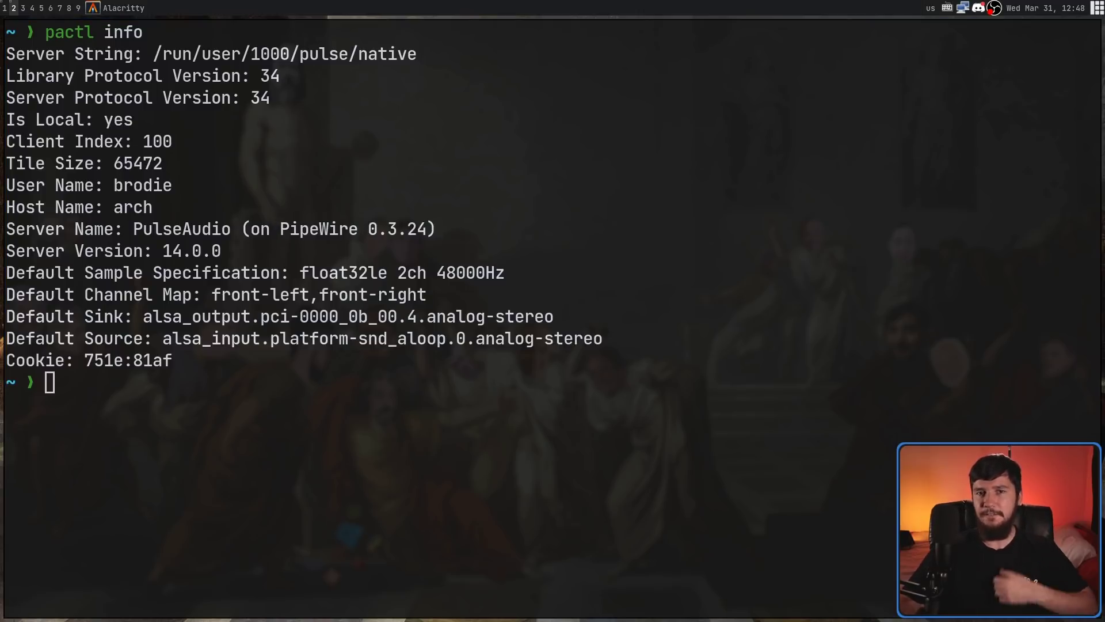